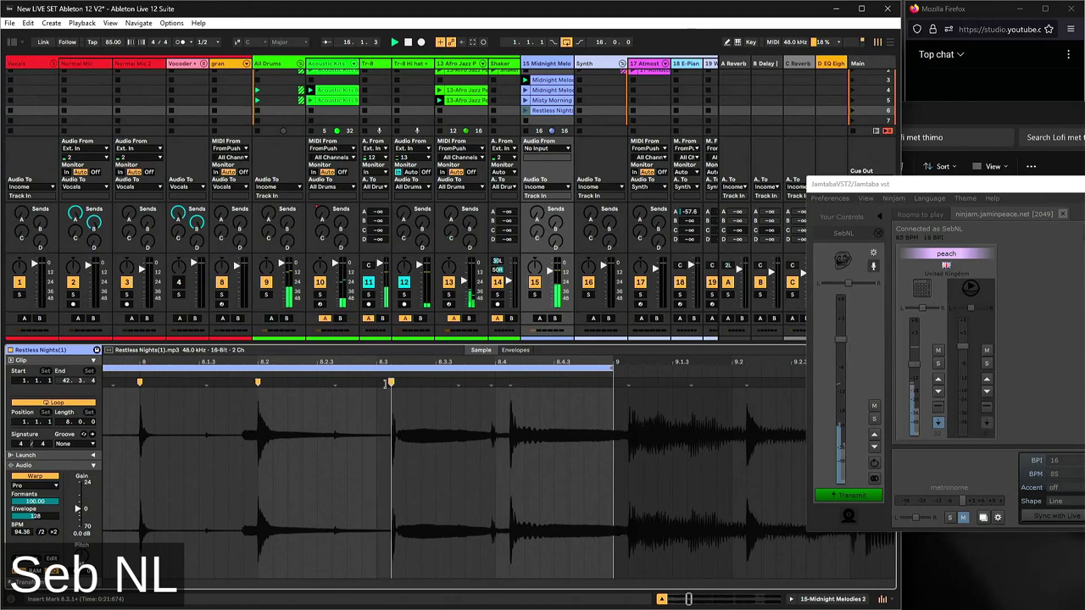
- Align the Restless Nights(1) clip's warp markers so its transients fall on beats 8.3, 8.4 and bar 9
mouse_move(495, 383)
left_mouse_down()
mouse_move(508, 384)
mouse_move(495, 383)
left_mouse_up()
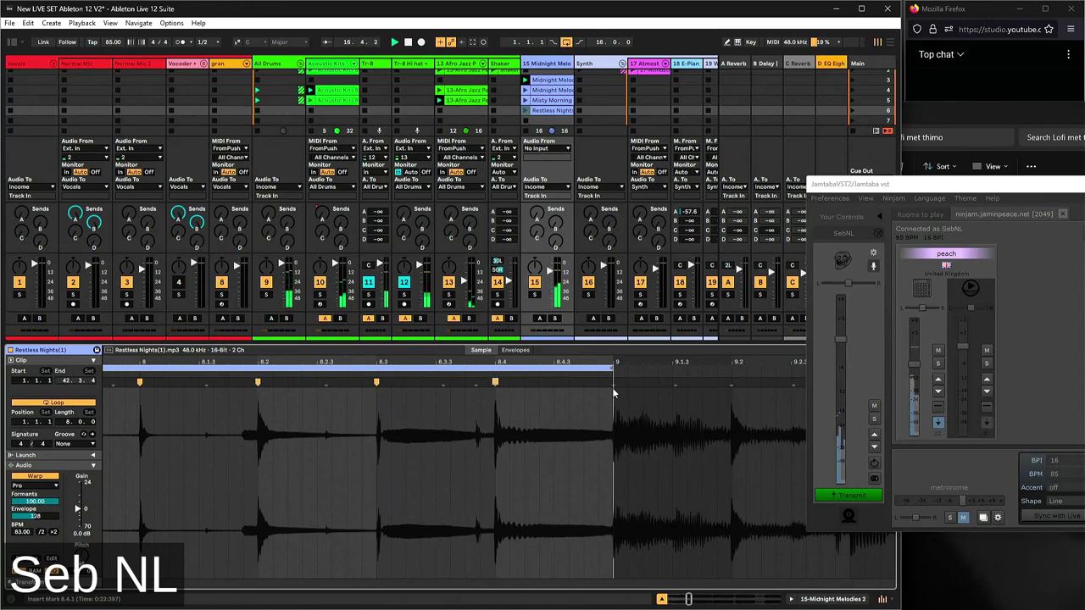
left_click_drag(627, 383, 613, 383)
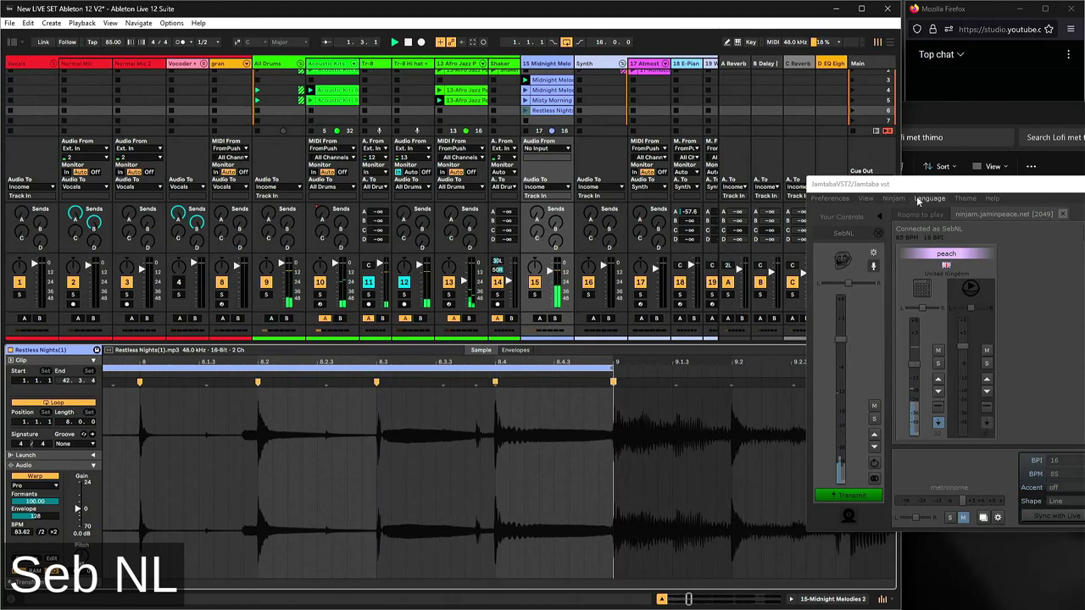
- Bring the Jamtaba window fully into view and send "yes" in the Ninjam chat
left_click_drag(848, 184, 407, 170)
left_click(849, 421)
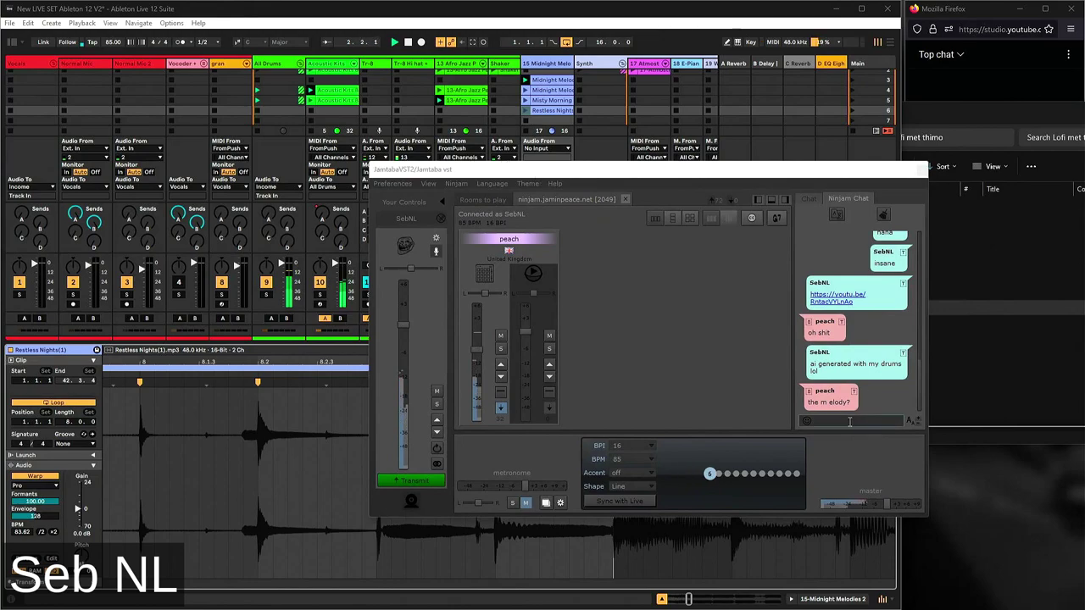
type("yes")
key("Return")
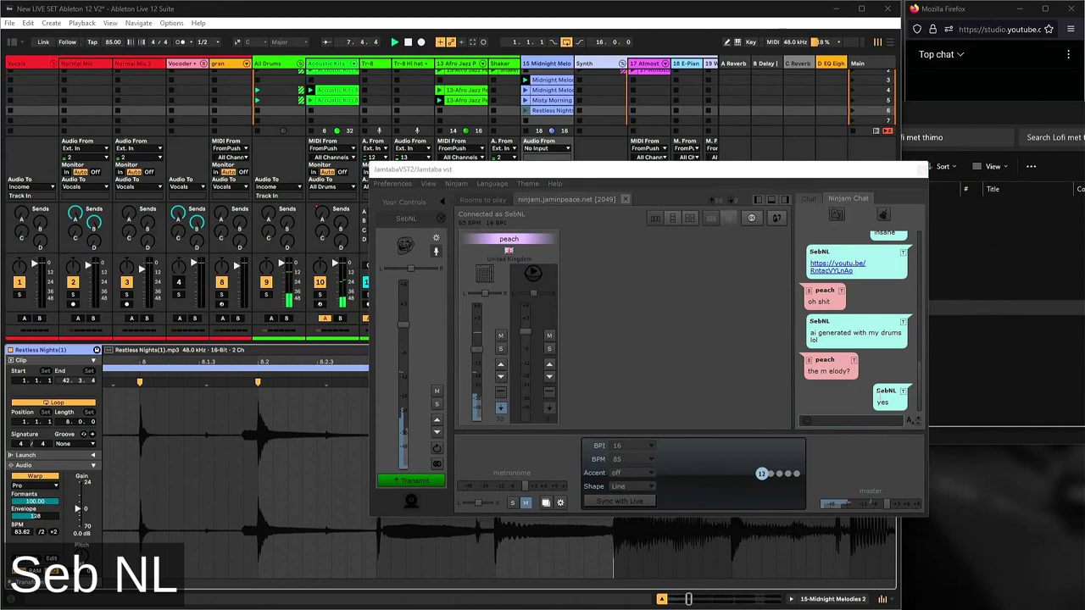
- Send the Ninjam chat message "i need a nvidea gpu for this peach ai model hahaha"
type("need")
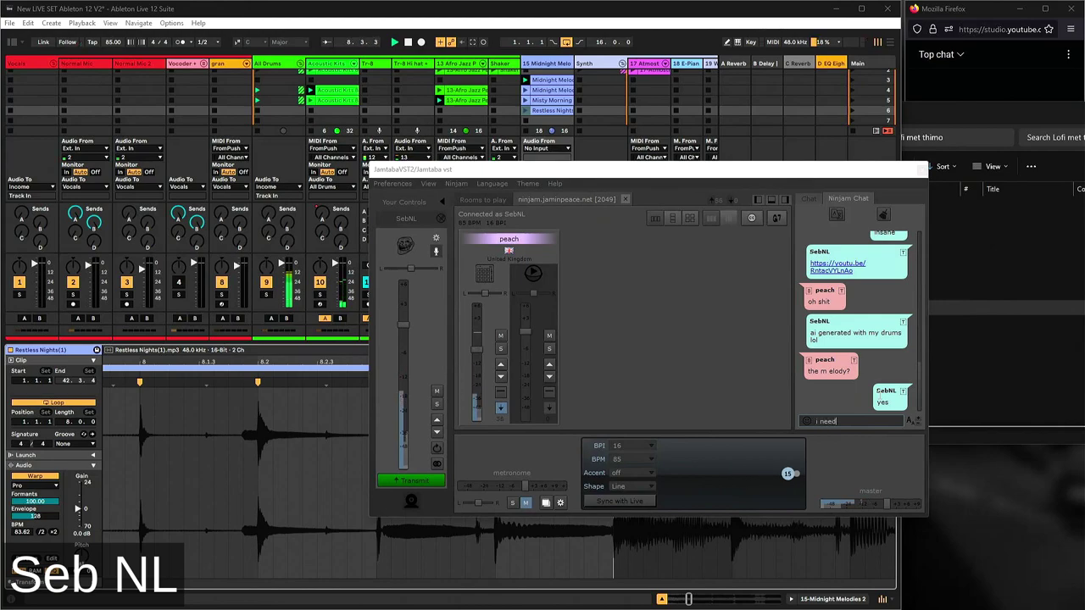
type(" a nvidea")
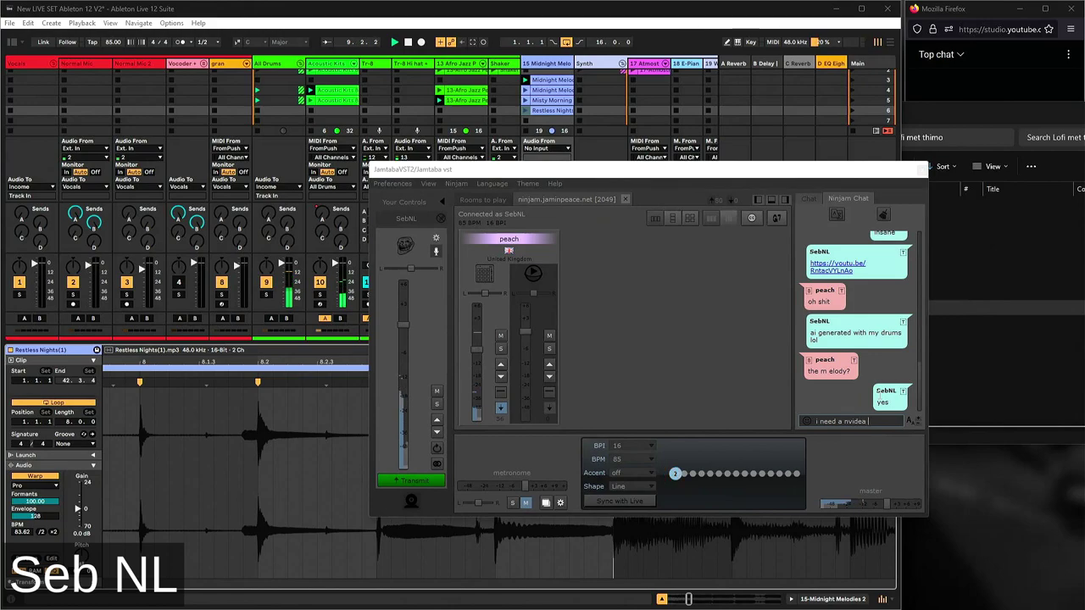
type(" gpu for th")
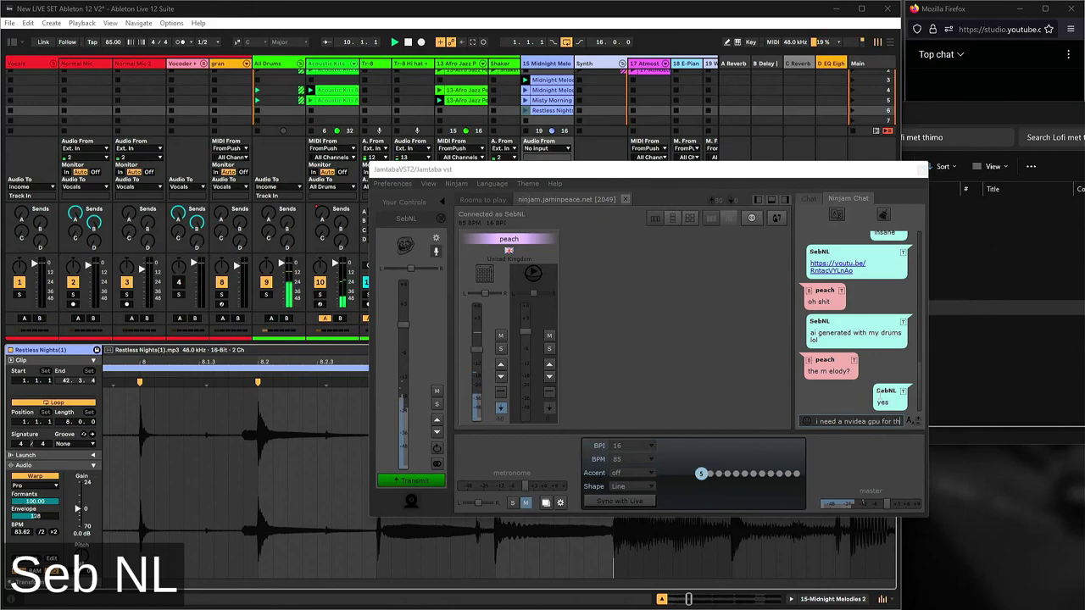
type("is peadch ai")
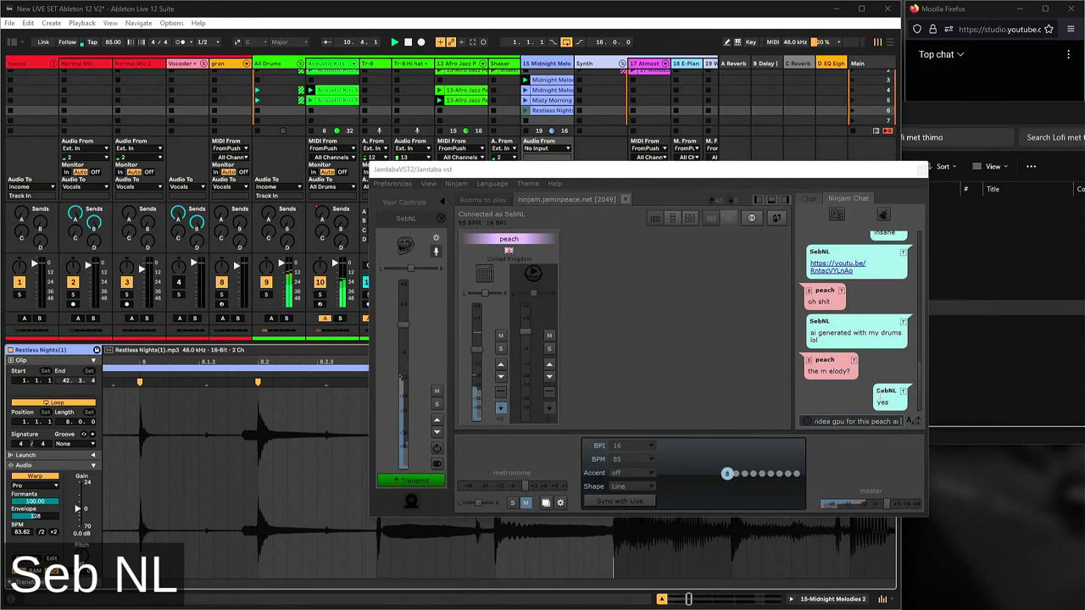
type(" model hahaha")
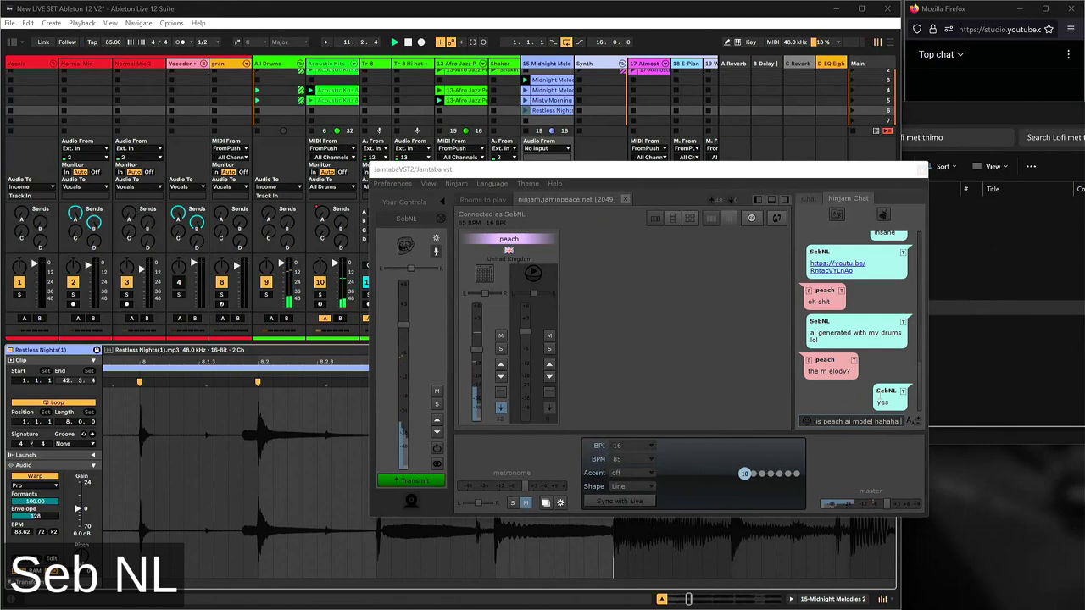
key("Return")
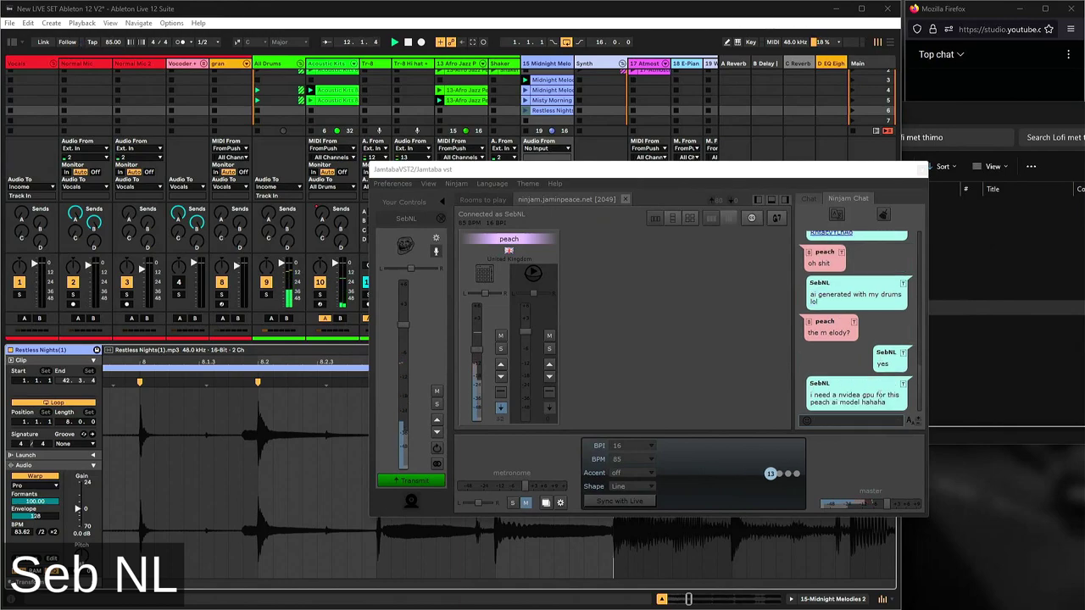
- Send the Ninjam chat message "fucking expensive those high end gpu cards"
type("fucking ex")
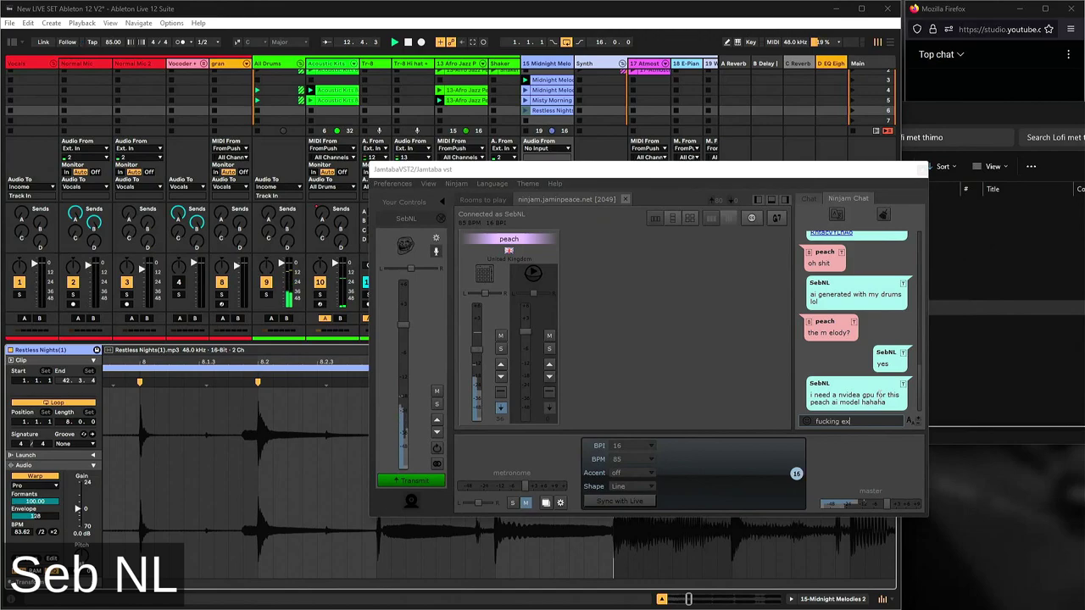
type("pensive ")
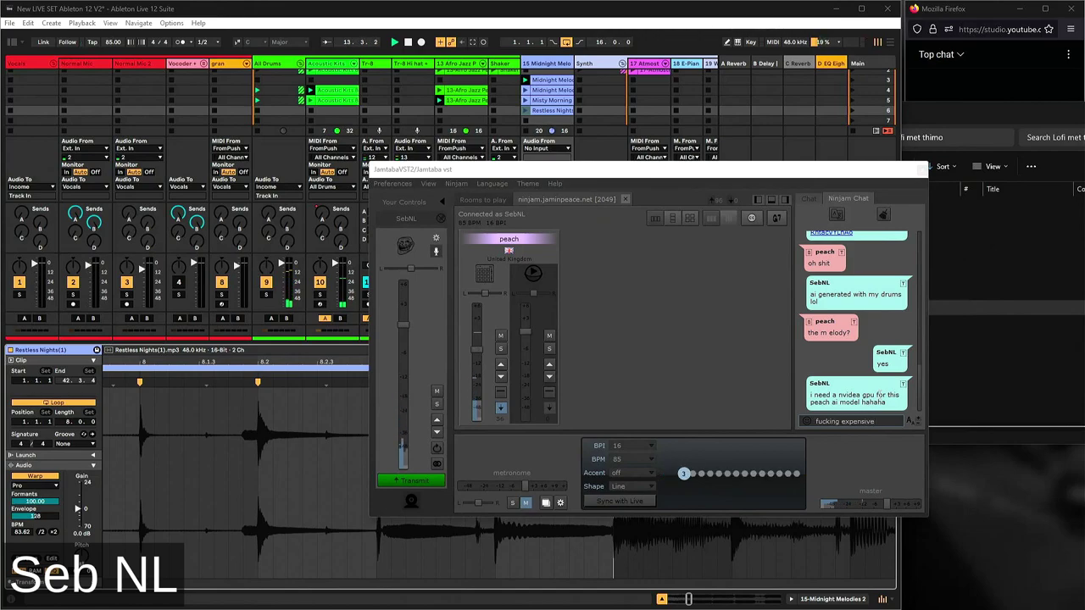
type("those high en")
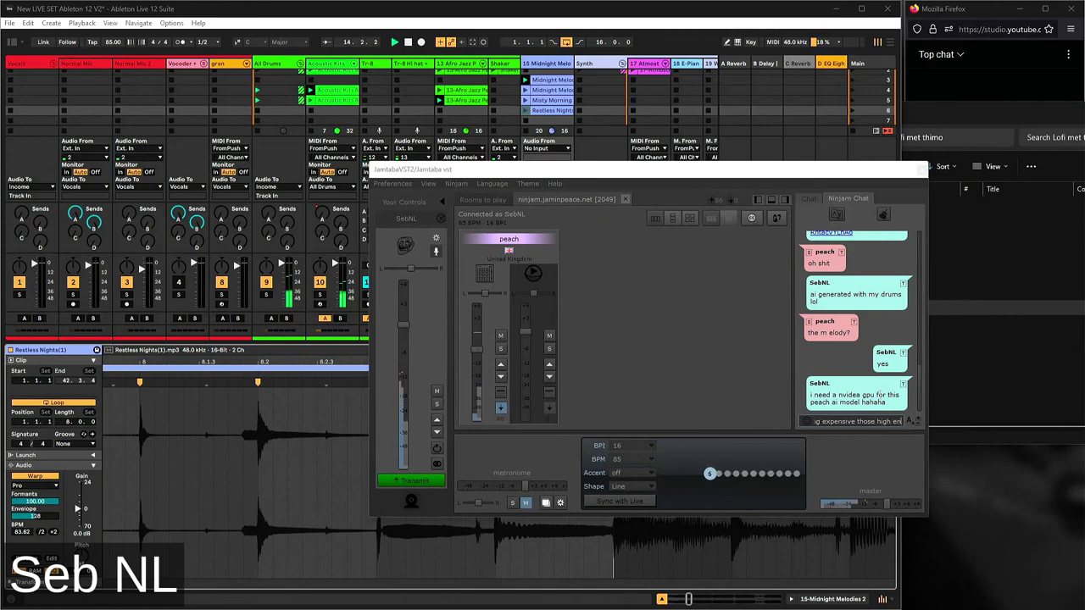
type("d gpu cards")
key("Return")
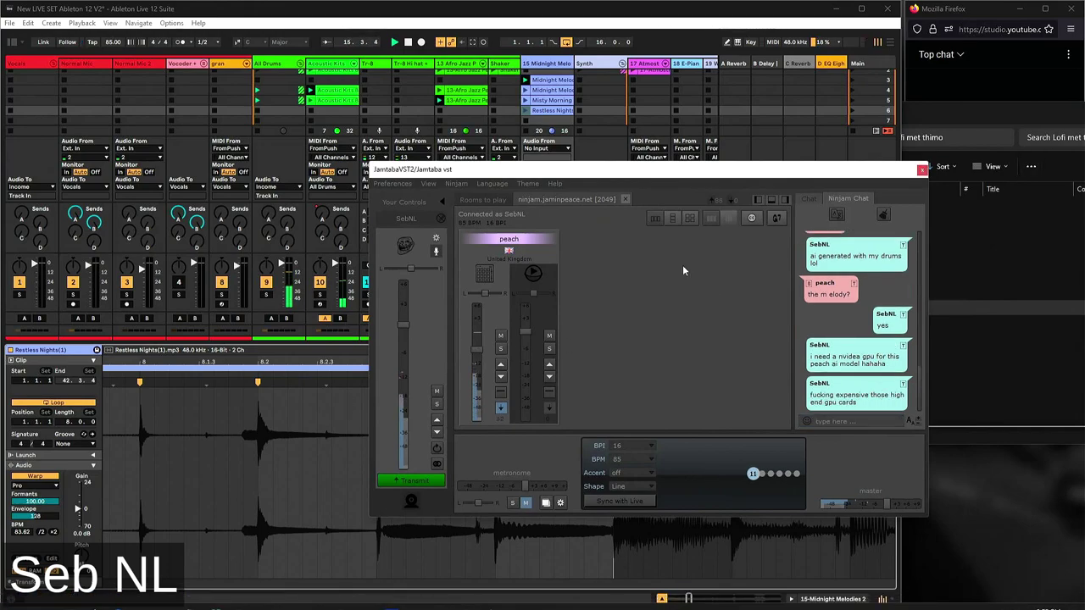
- Move the Jamtaba window off the clip grid and select the first Normal Mic track's slot in scene 6
left_click_drag(601, 174, 751, 233)
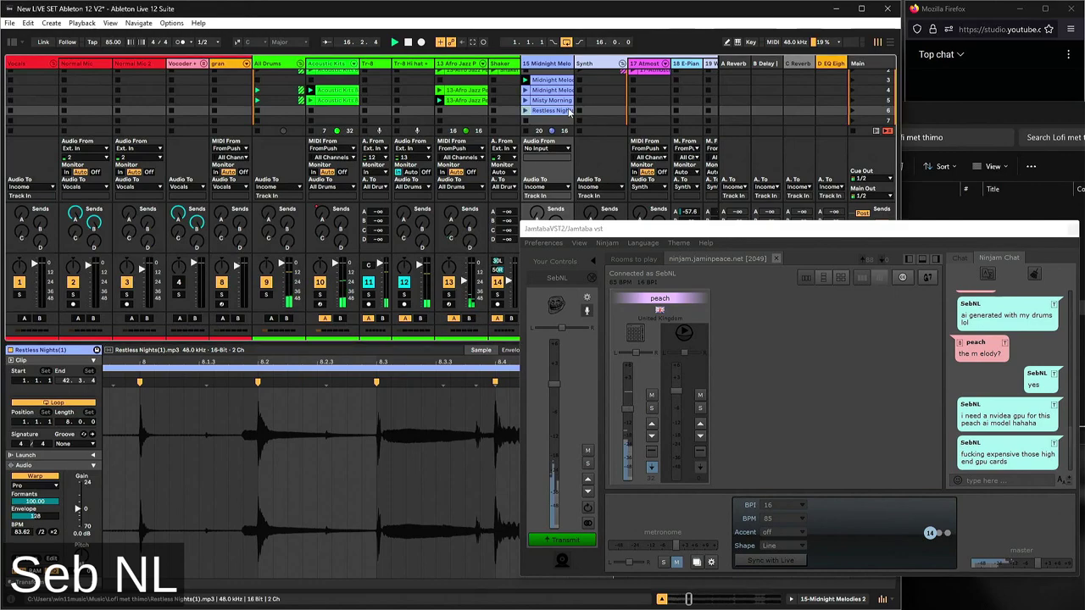
left_click_drag(568, 235, 576, 257)
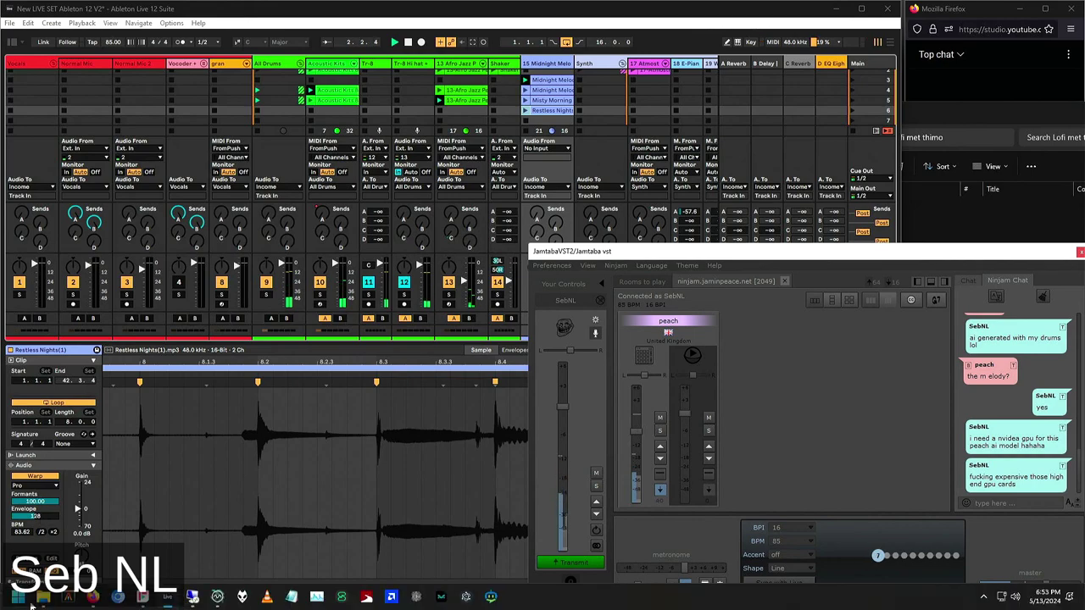
left_click(85, 110)
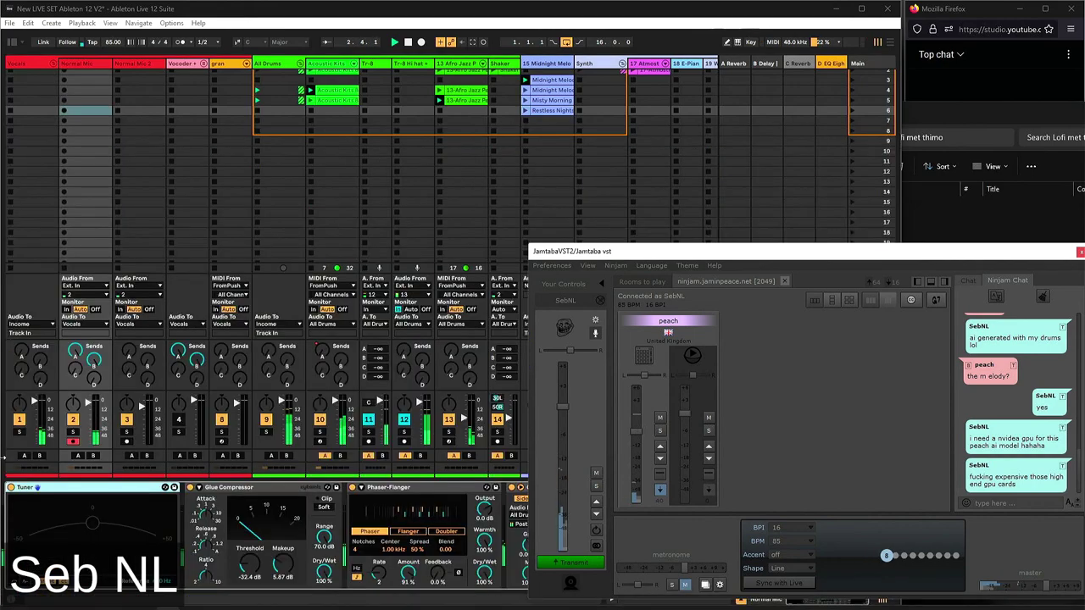
- Select the Wish U Were Lead track's slot in scene 4, with the Jamtaba window moved clear of the synth tracks
left_click(659, 63)
left_click(659, 71)
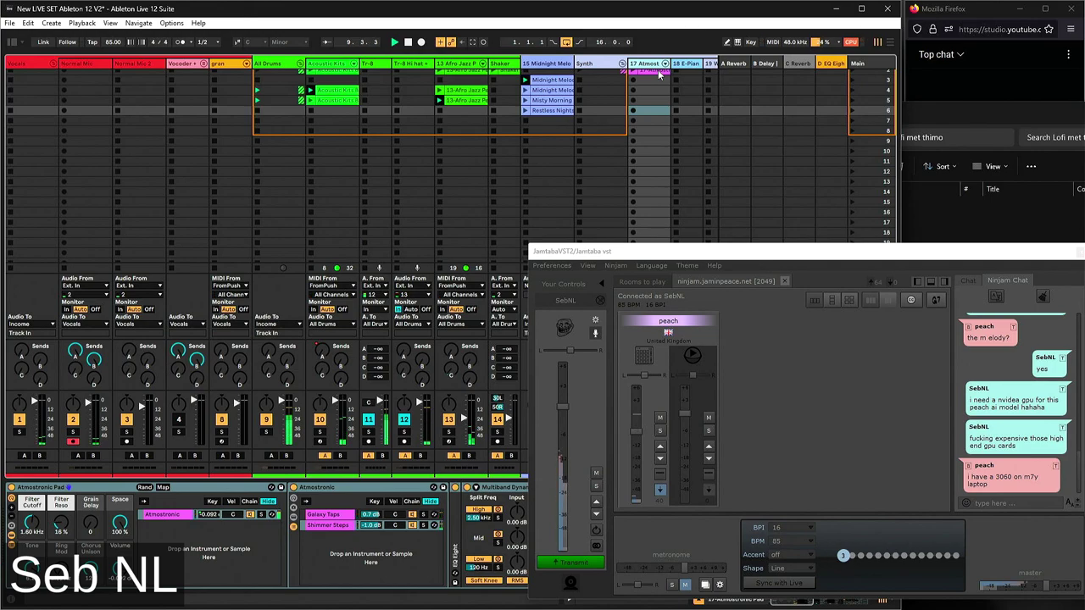
key("Right")
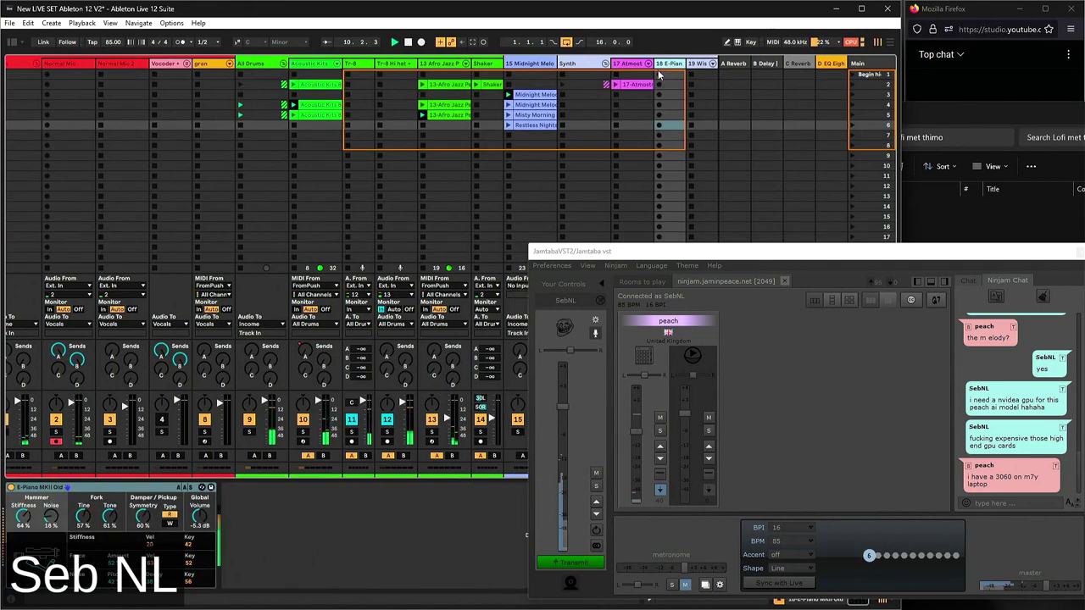
key("Right")
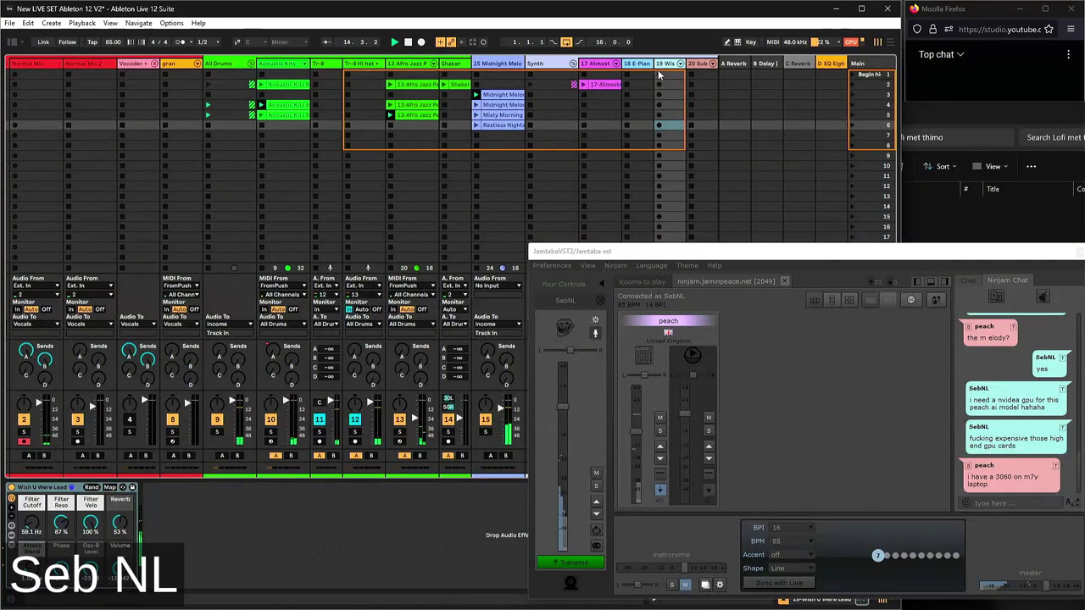
left_click_drag(753, 246, 275, 86)
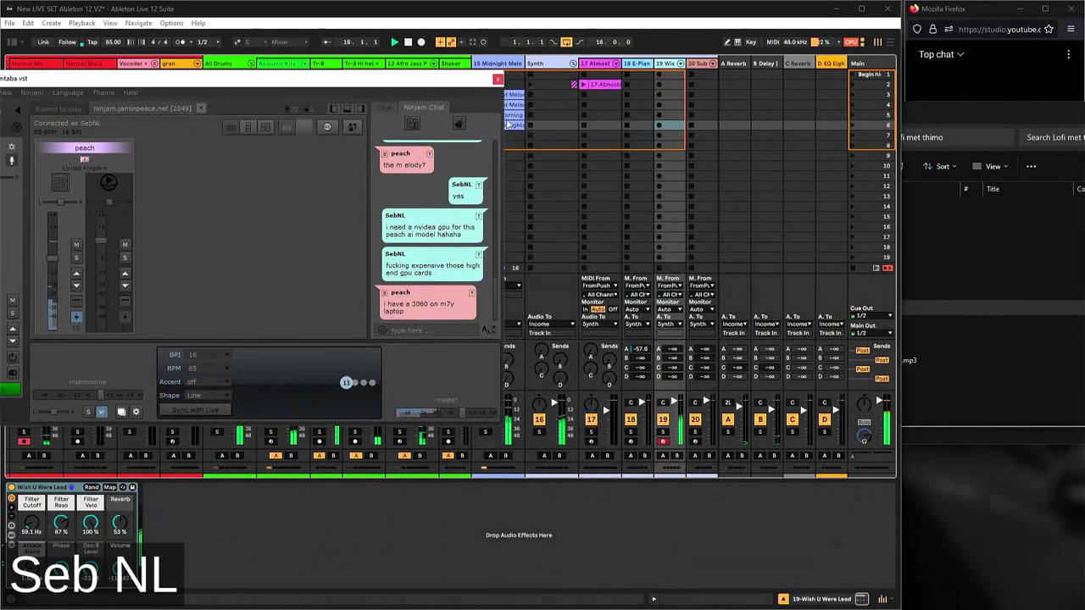
left_click(678, 105)
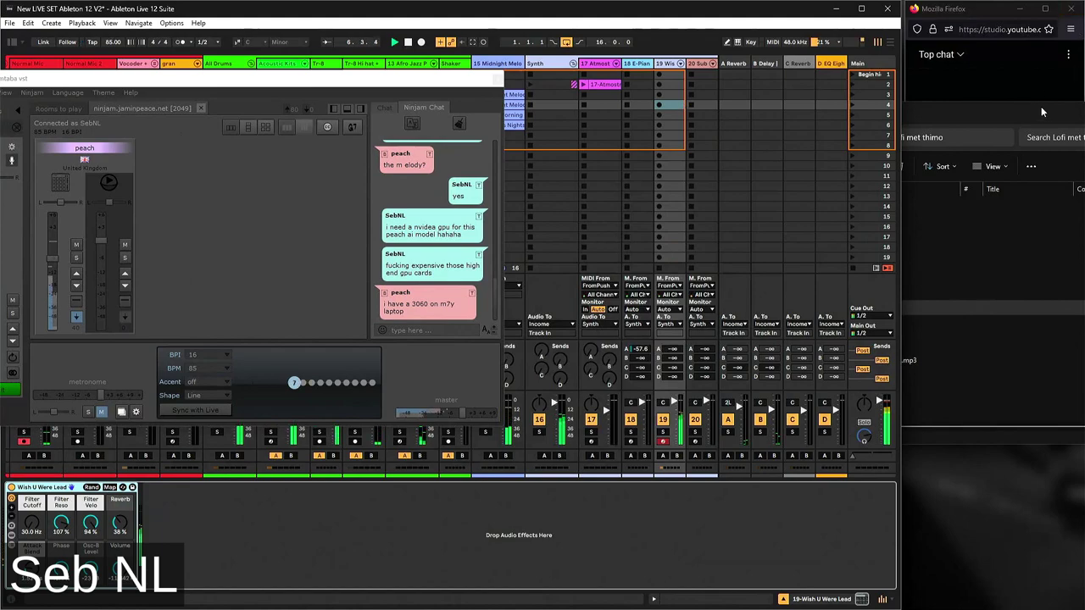
- Minimize the Lofi met thimo folder window and select the Sub Cave Bass track
left_click_drag(1040, 106, 834, 134)
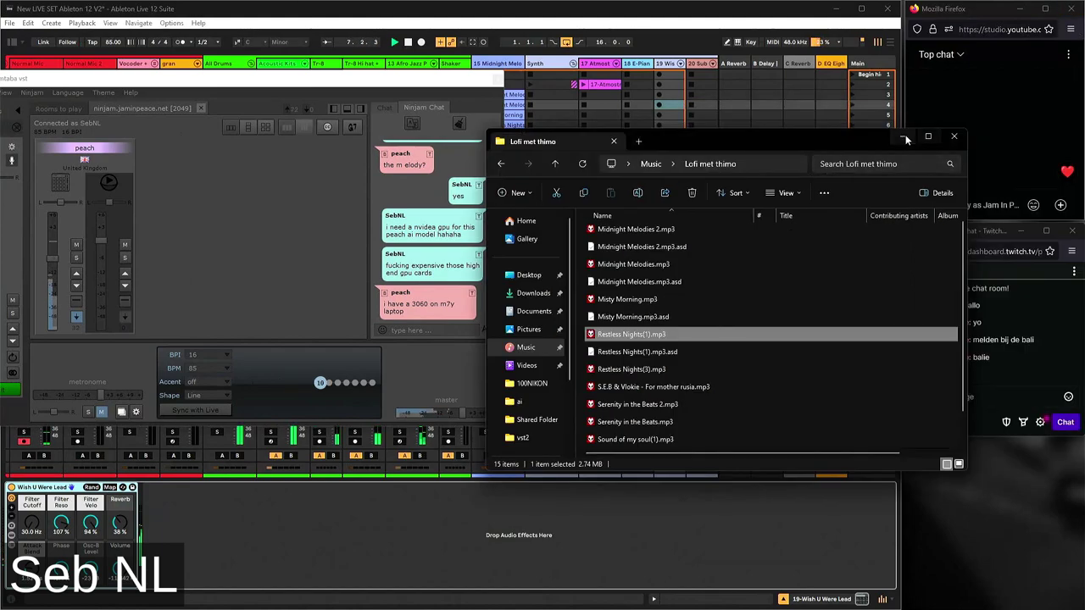
left_click(902, 136)
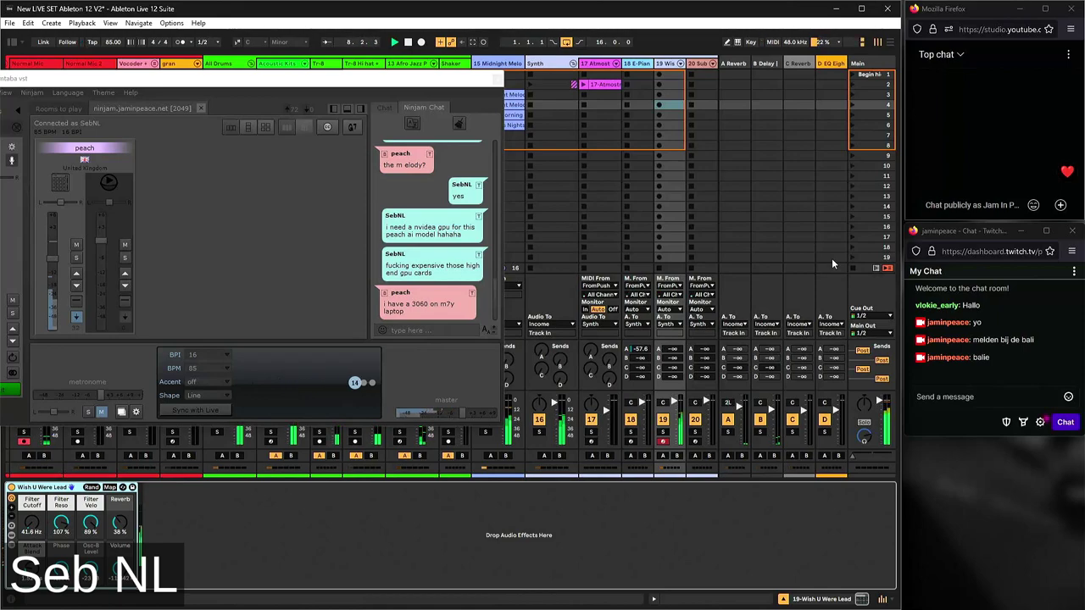
key("Right")
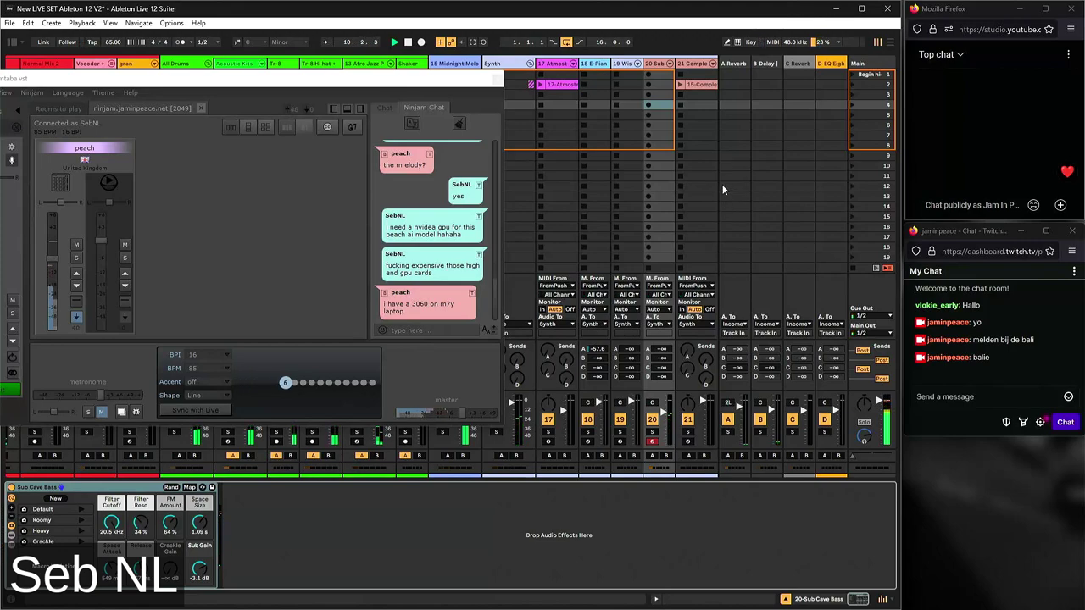
- Uncover the Midnight Melodies 2 track, select its Restless Nights clip, and raise the track's sends A and B
left_click_drag(484, 81, 324, 105)
left_click(465, 128)
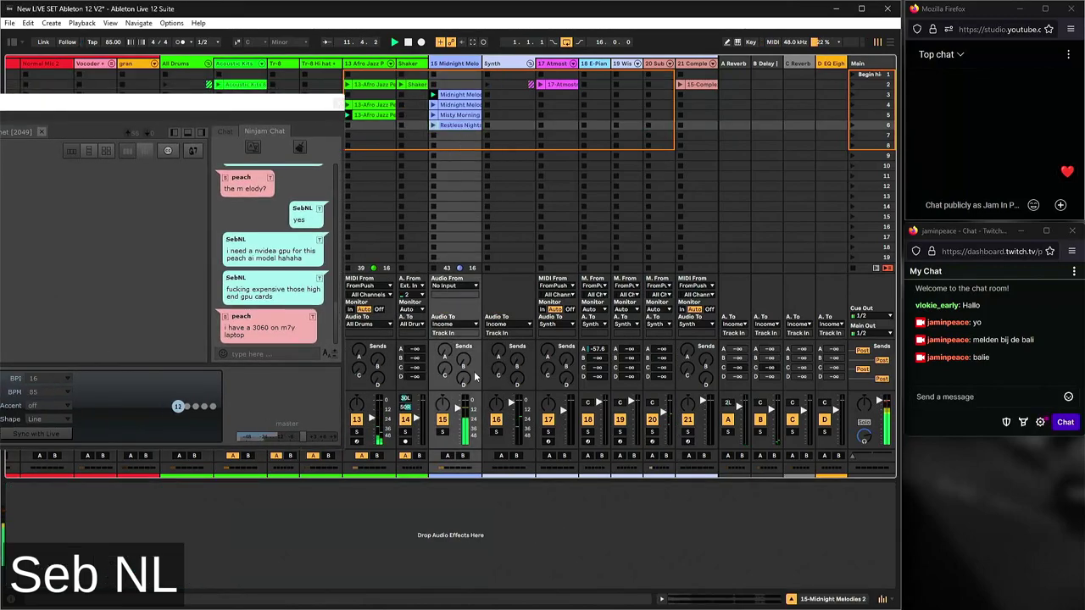
left_click(447, 356)
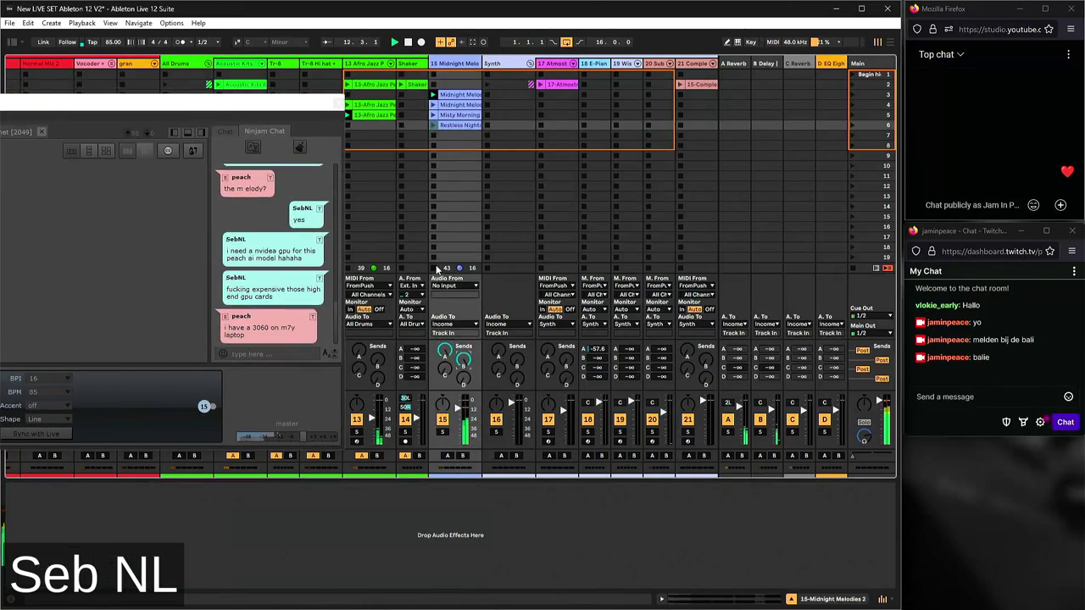